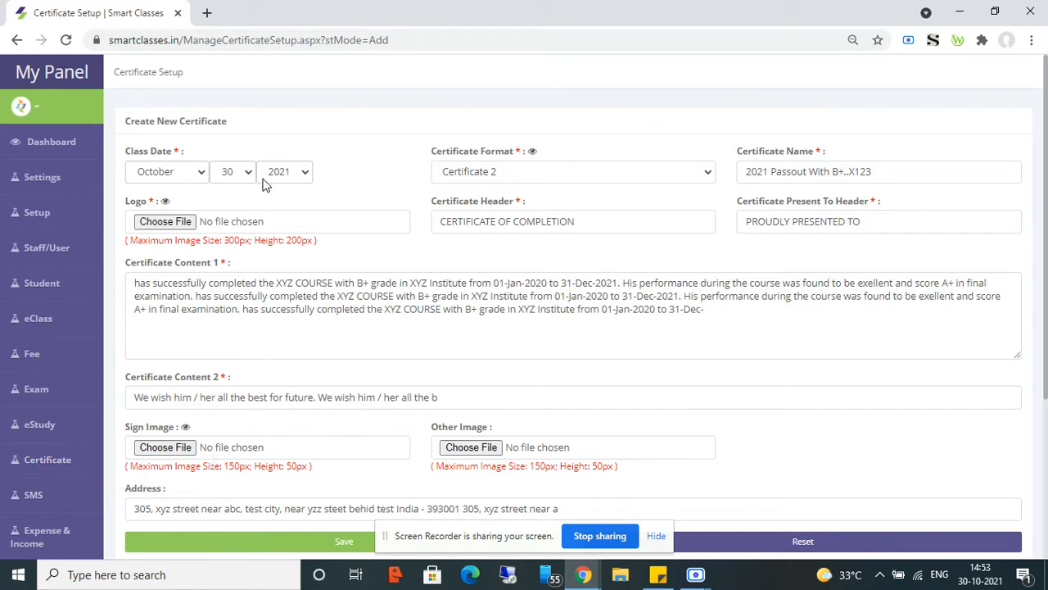
Set the certificate format to Certificate 2 and preview its sample image from top to bottom.
left_click(520, 180)
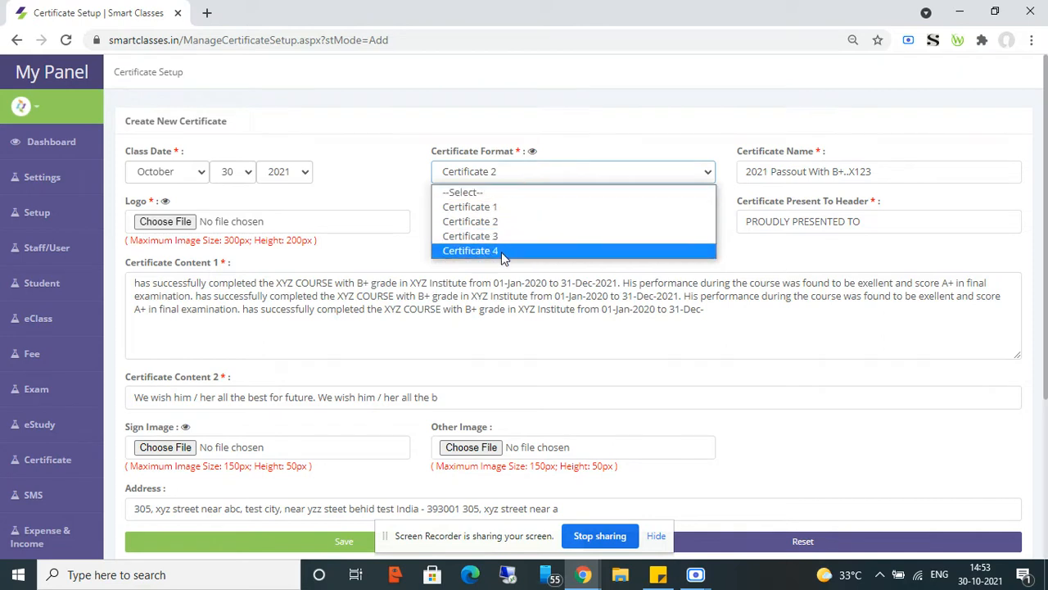
left_click(502, 226)
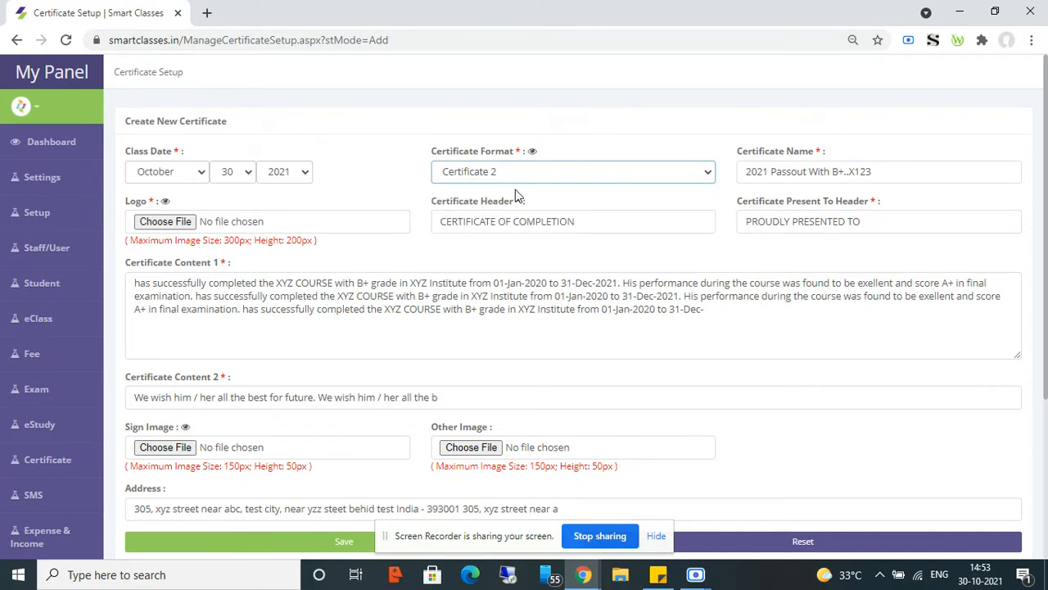
left_click(532, 153)
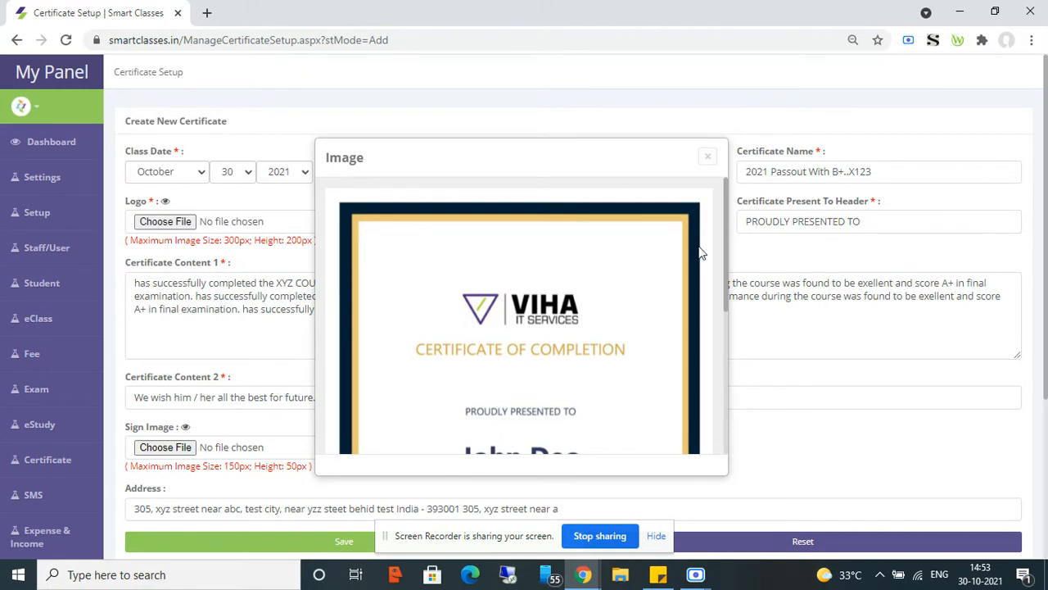
left_click(729, 336)
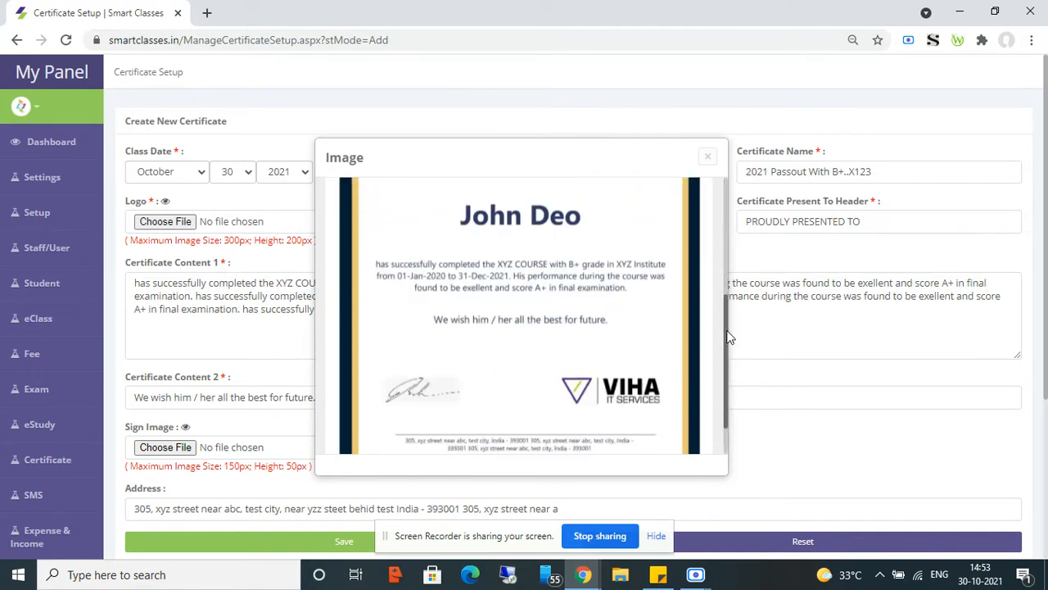
left_click(727, 215)
left_click(705, 159)
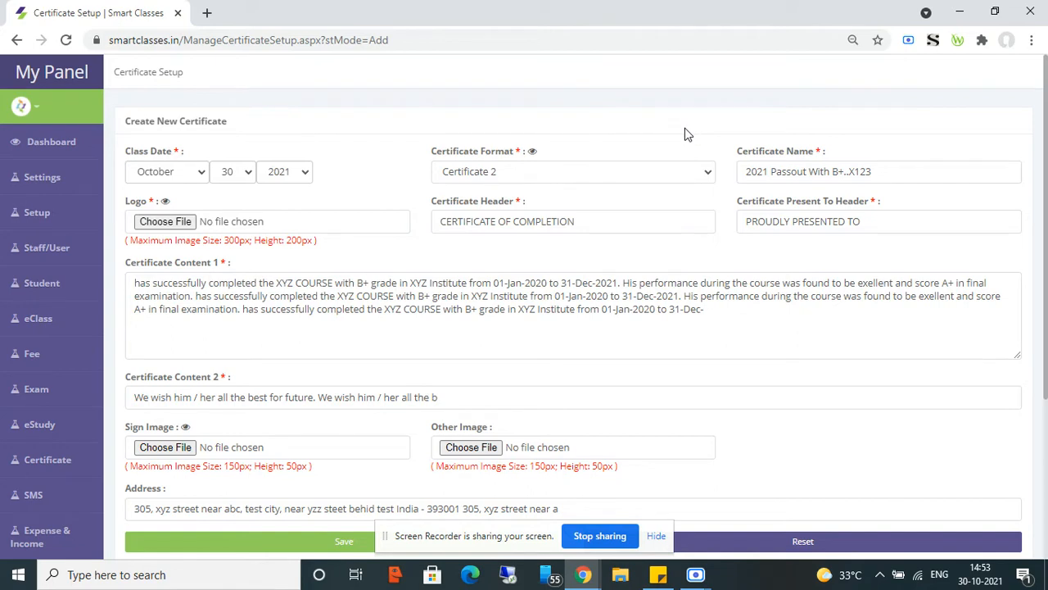
left_click(749, 170)
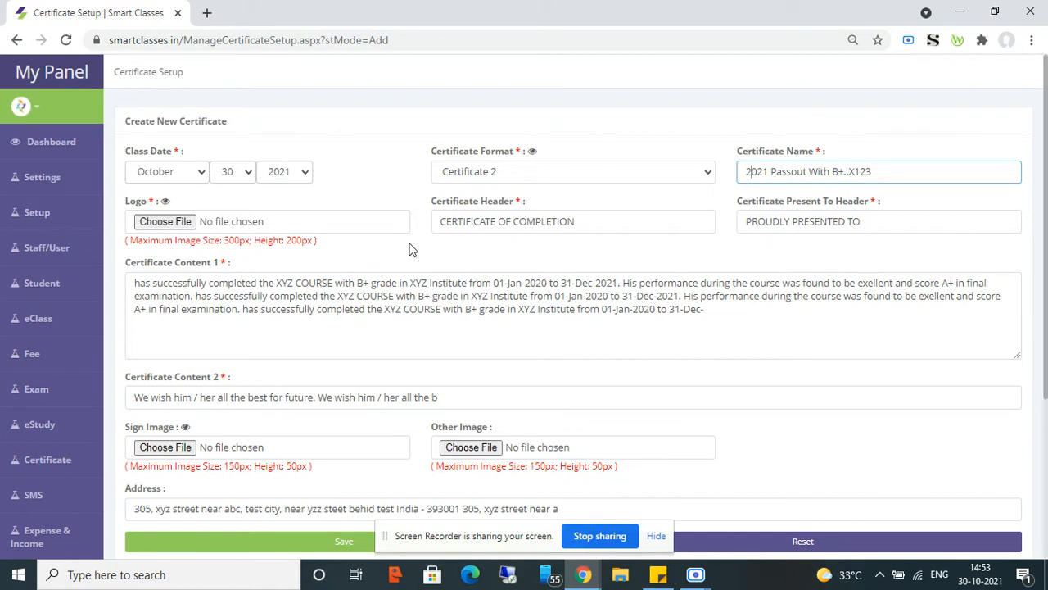
left_click(575, 220)
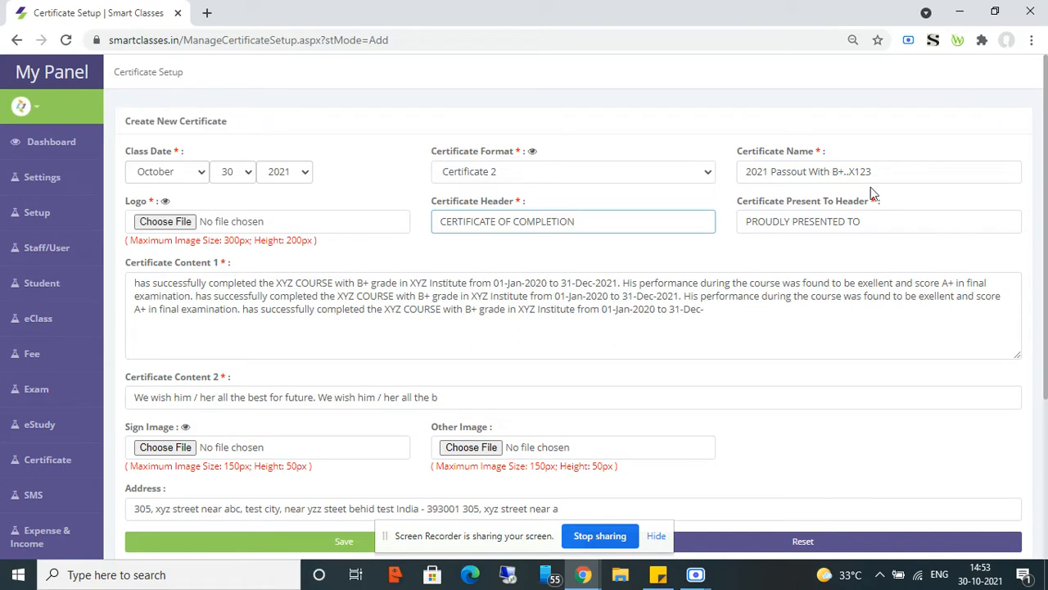
left_click(849, 220)
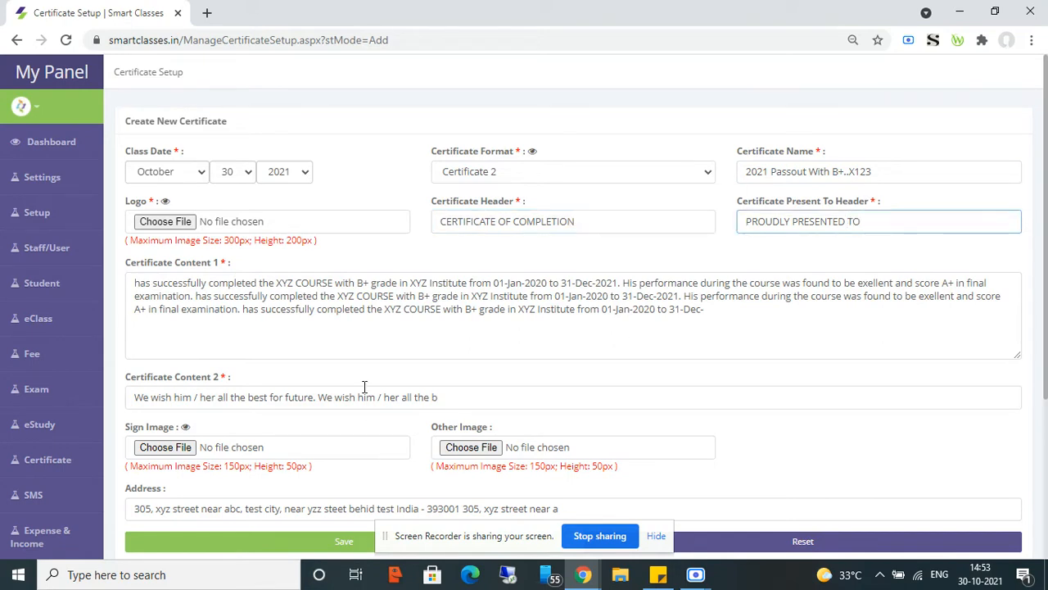
double_click(347, 296)
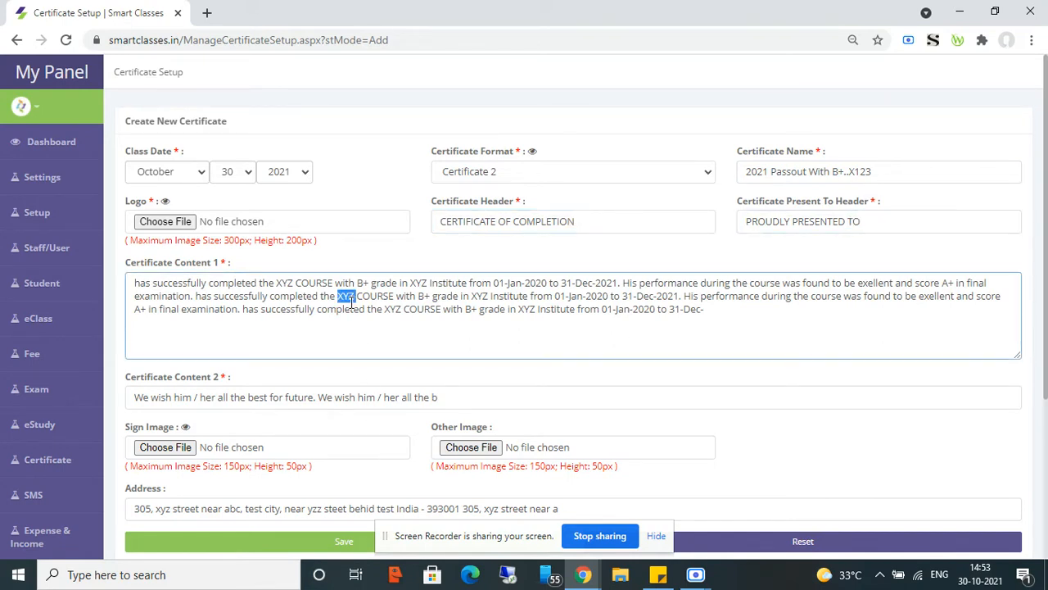
left_click(335, 399)
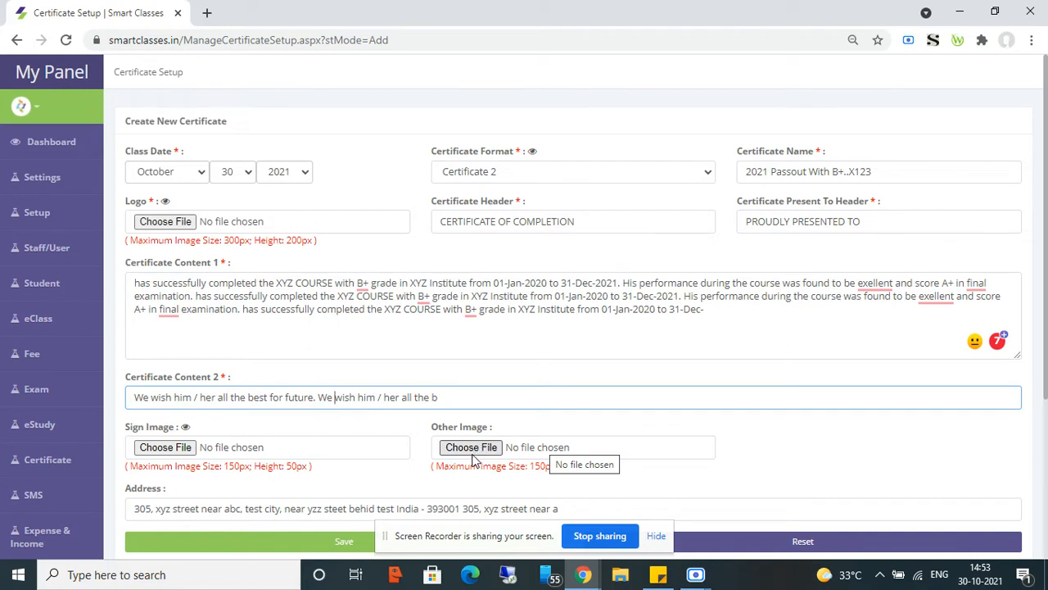
Clear the certificate's address and save the new certificate.
left_click(392, 510)
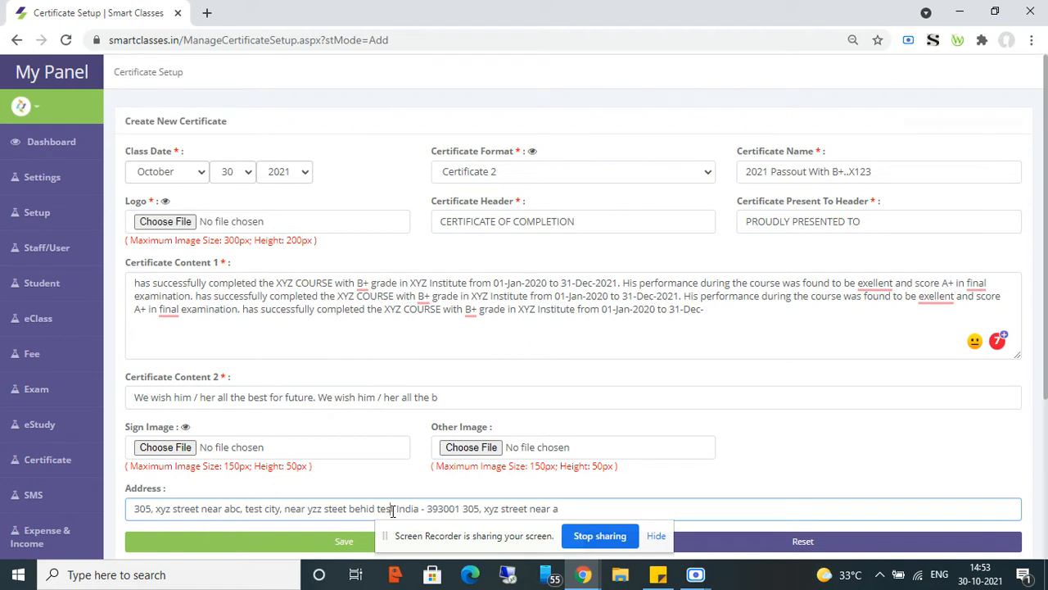
key("ctrl+a")
key("BackSpace")
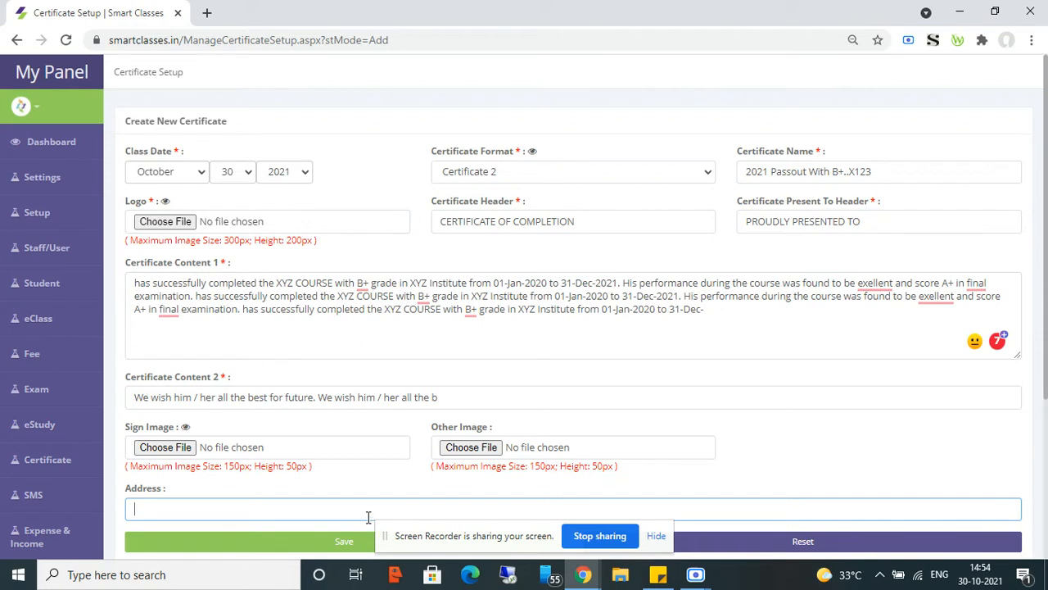
left_click(308, 544)
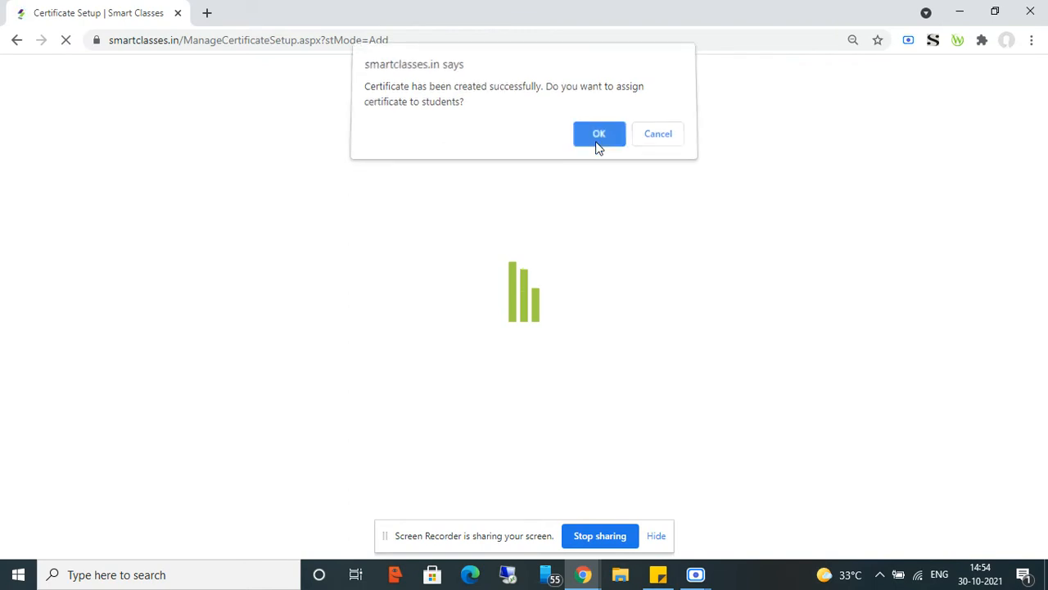
Accept assigning the new certificate to students and confirm Students Selection as the assignment method.
left_click(597, 145)
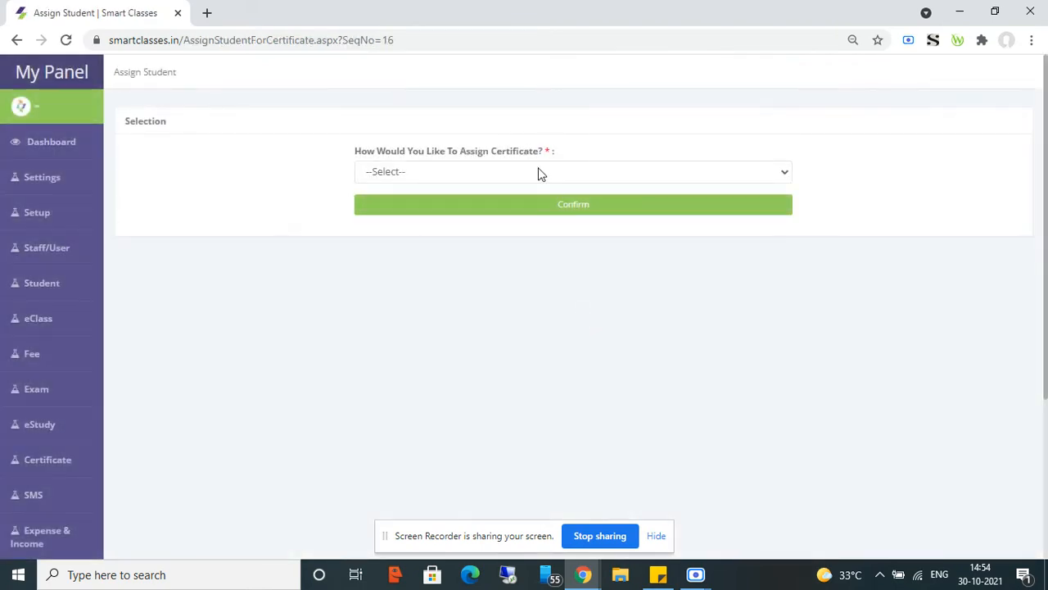
left_click(539, 170)
left_click(470, 229)
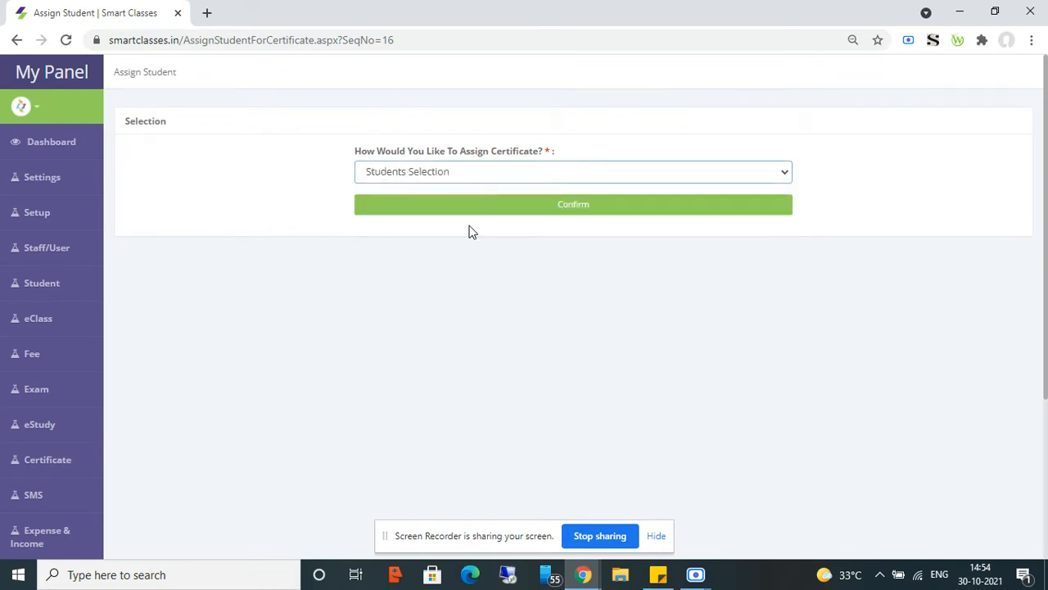
left_click(524, 205)
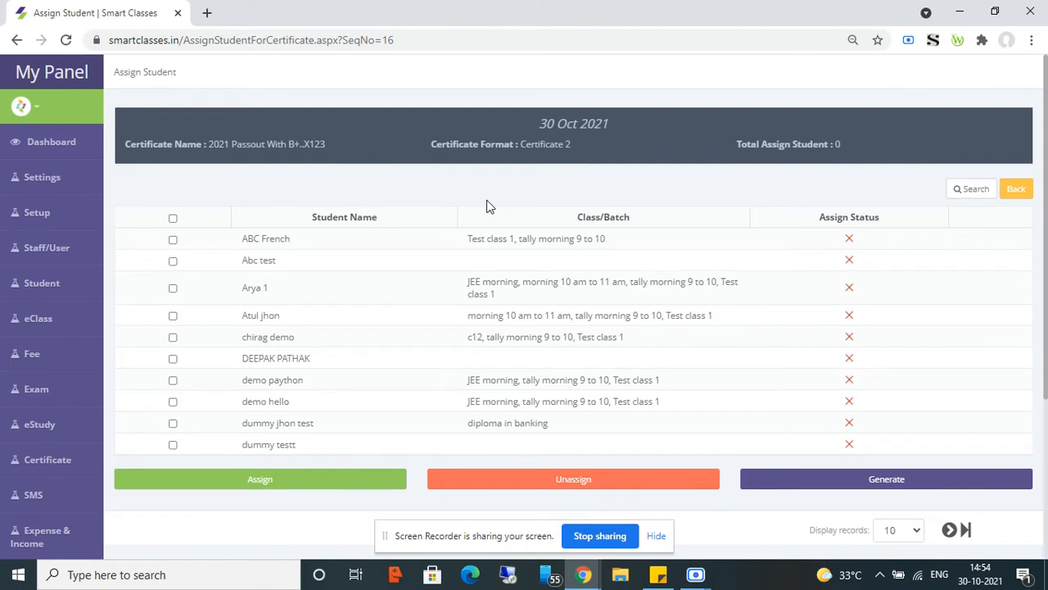
left_click(970, 189)
left_click(557, 260)
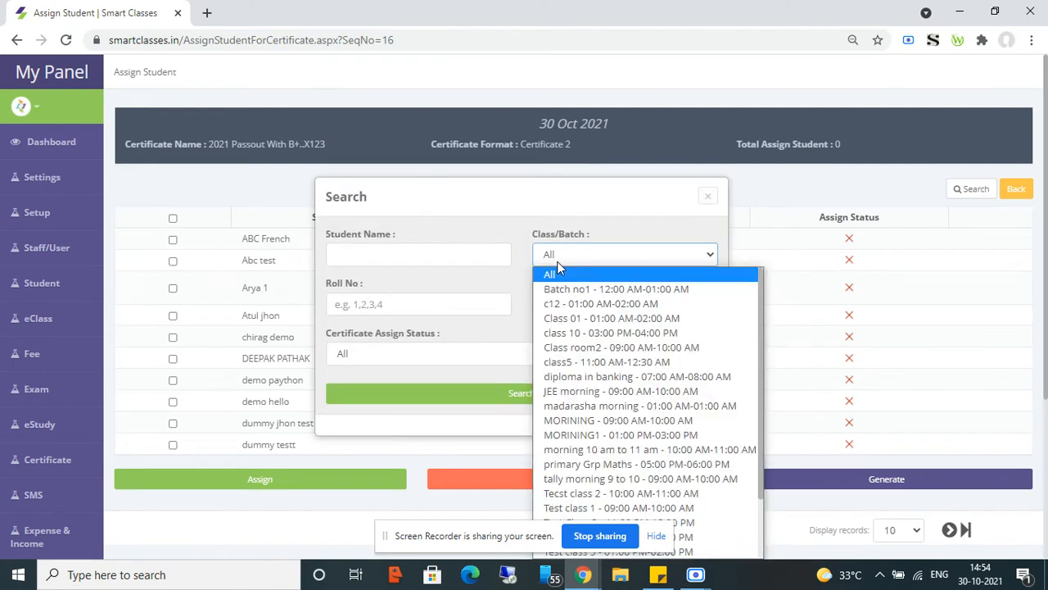
left_click(577, 332)
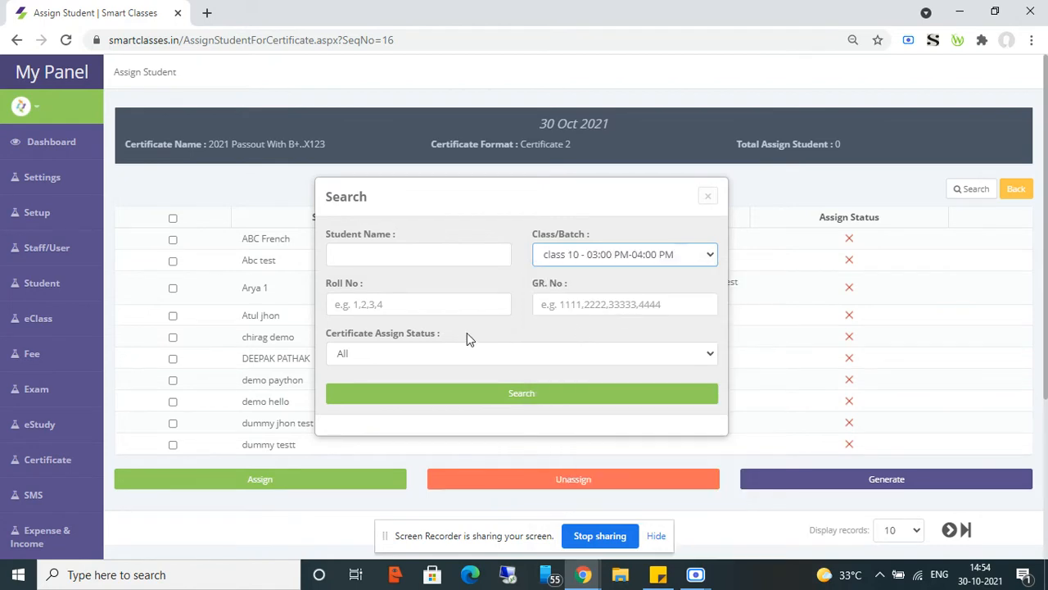
left_click(708, 196)
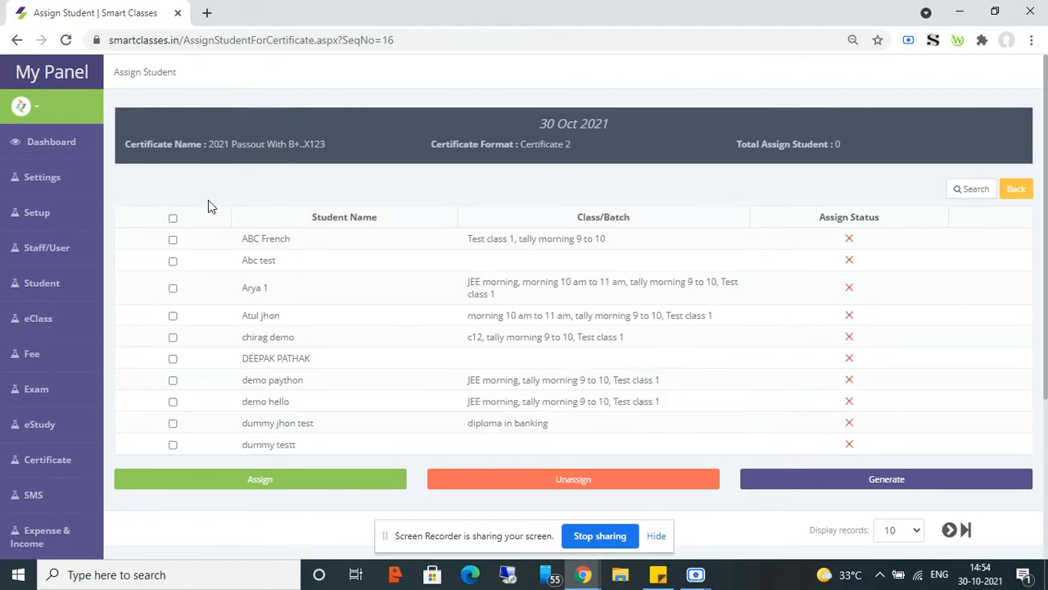
Assign the certificate to the first three students in the list.
left_click(173, 240)
left_click(172, 261)
left_click(173, 289)
left_click(265, 483)
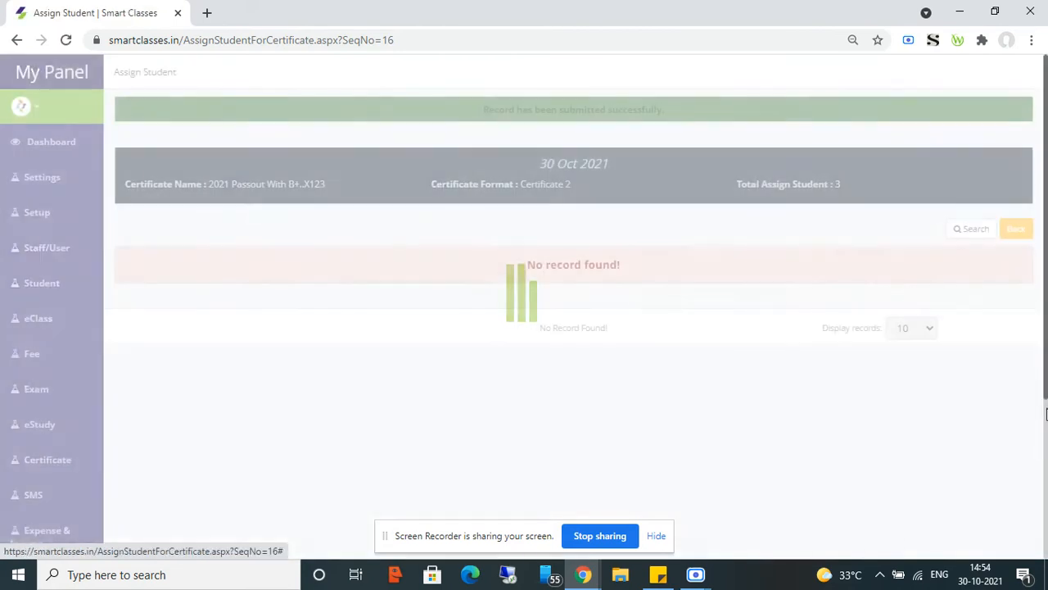
Search the students again with the Class/Batch filter set to All.
scroll(1046, 413, "down", 3)
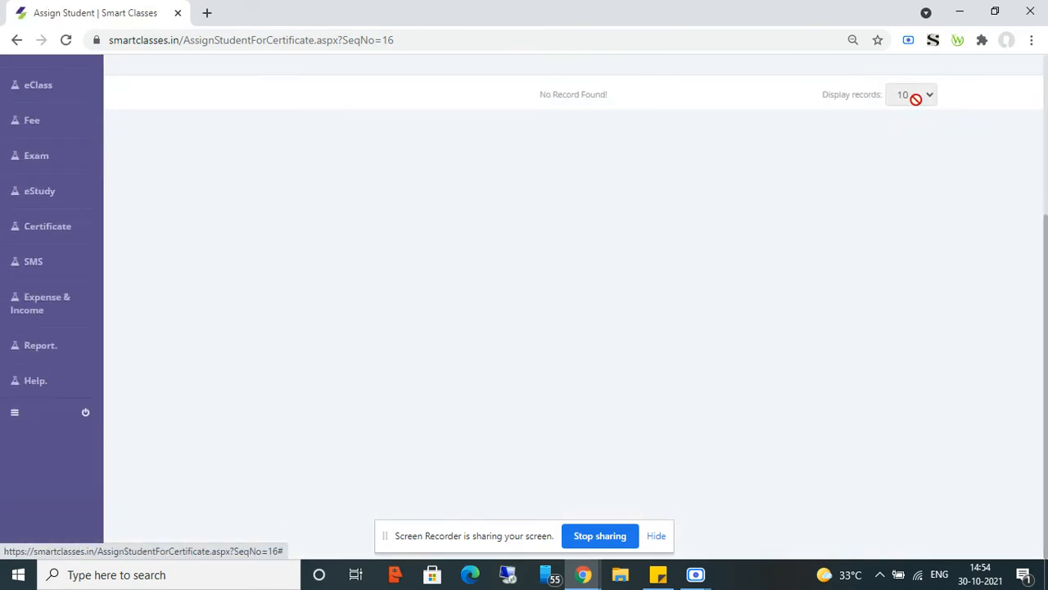
scroll(677, 177, "up", 3)
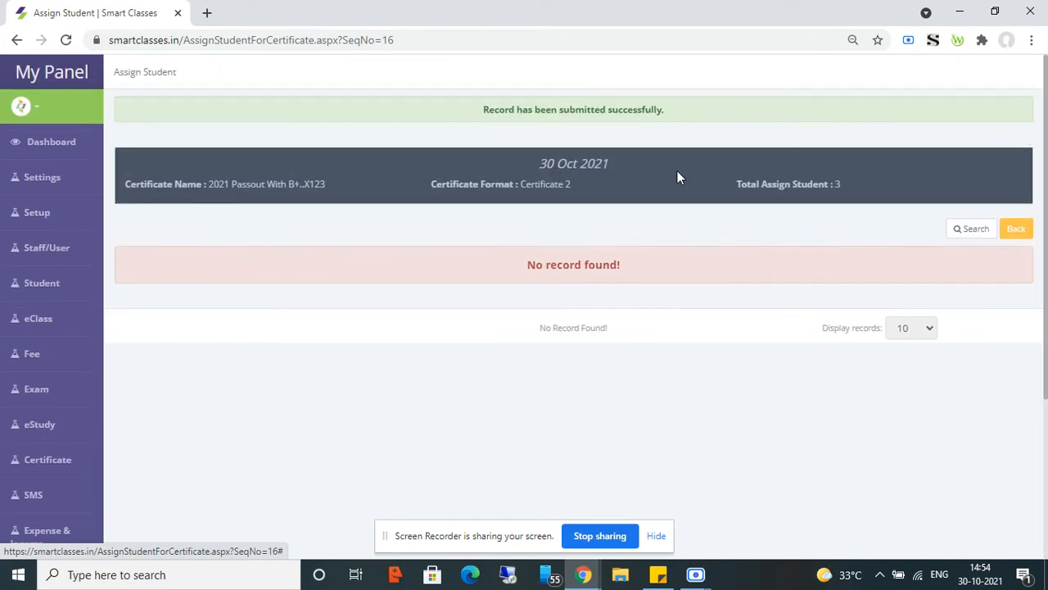
left_click(966, 231)
left_click(614, 257)
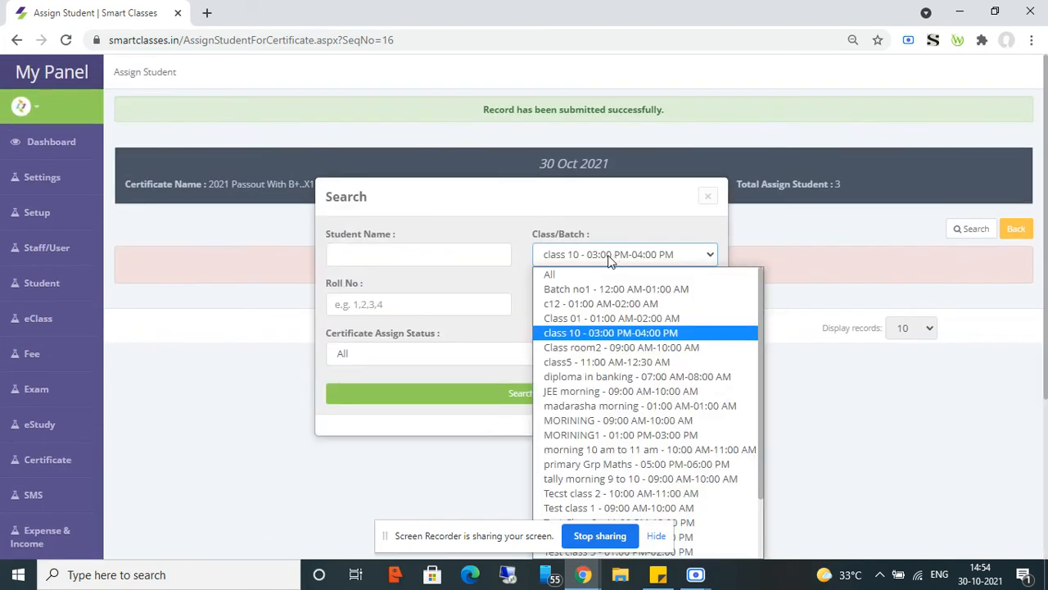
left_click(601, 276)
left_click(546, 393)
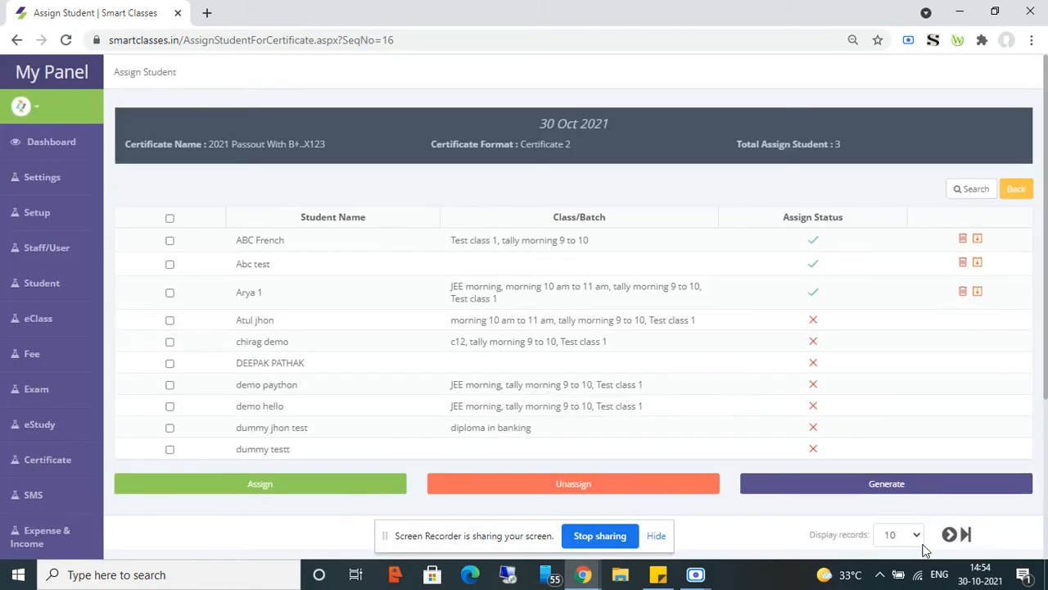
Assign the certificate to the second and third students on the next page of the student list.
left_click(948, 534)
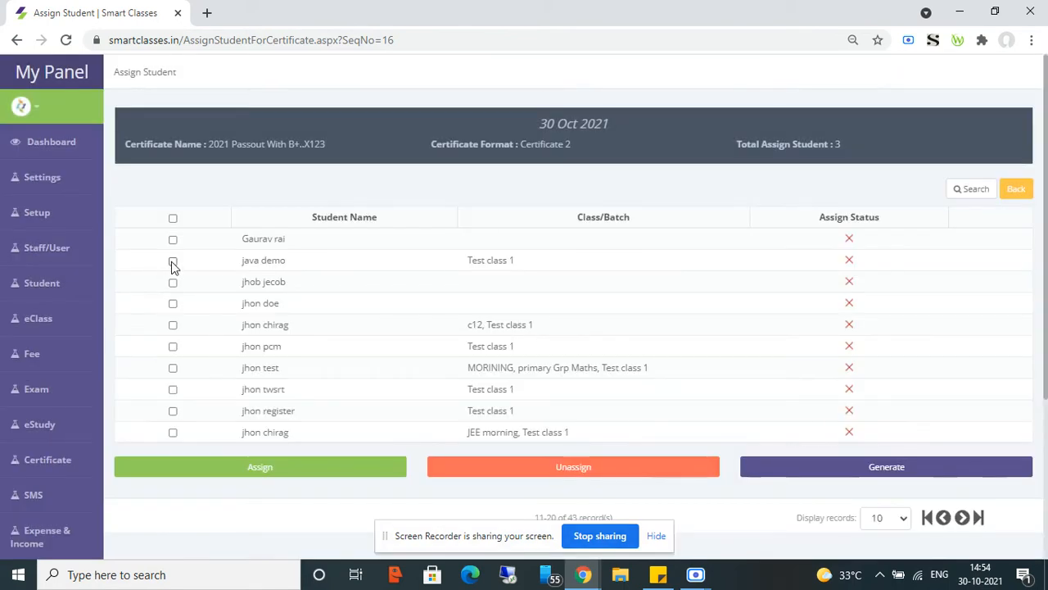
left_click(173, 260)
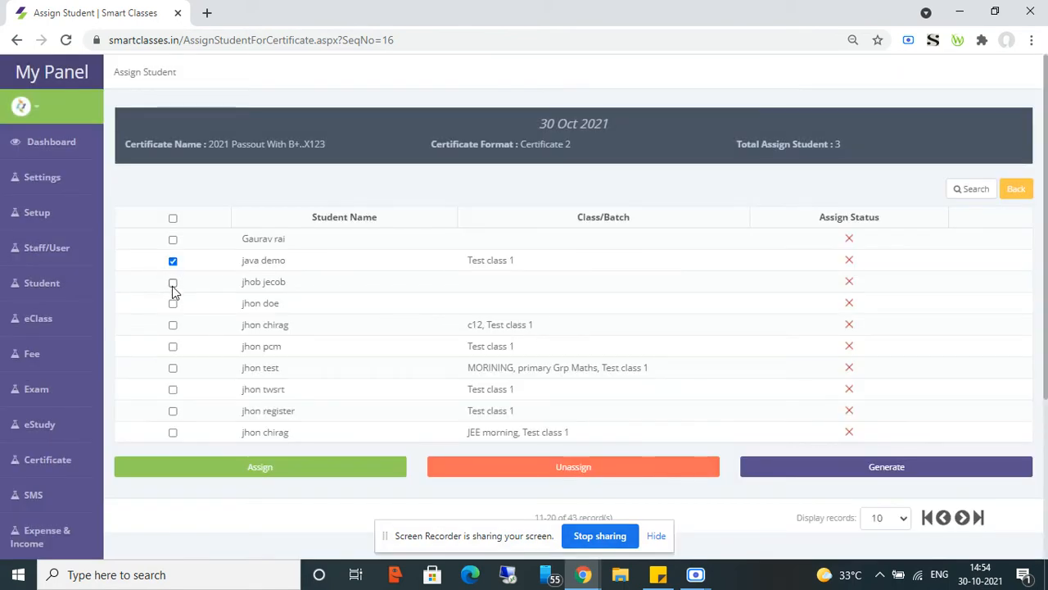
left_click(173, 282)
left_click(266, 484)
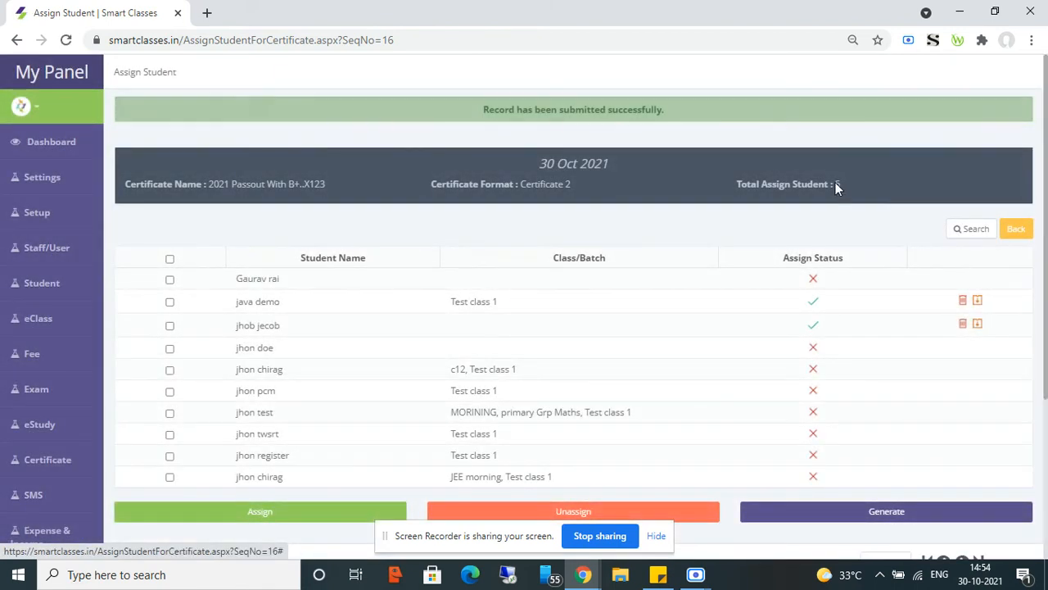
Check the total of assigned students and generate the PDF of their certificates.
double_click(837, 185)
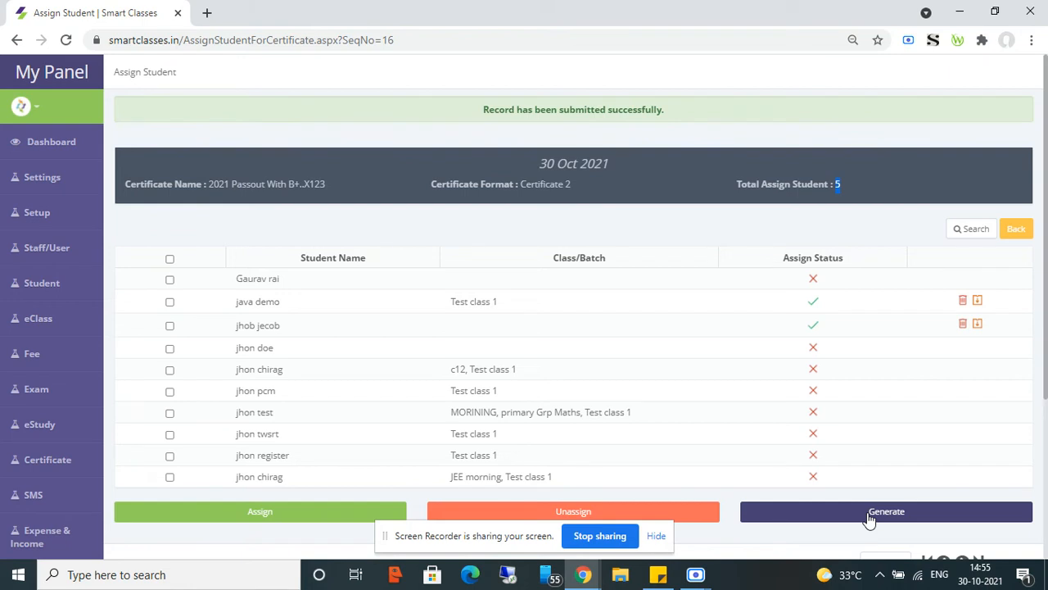
left_click(869, 517)
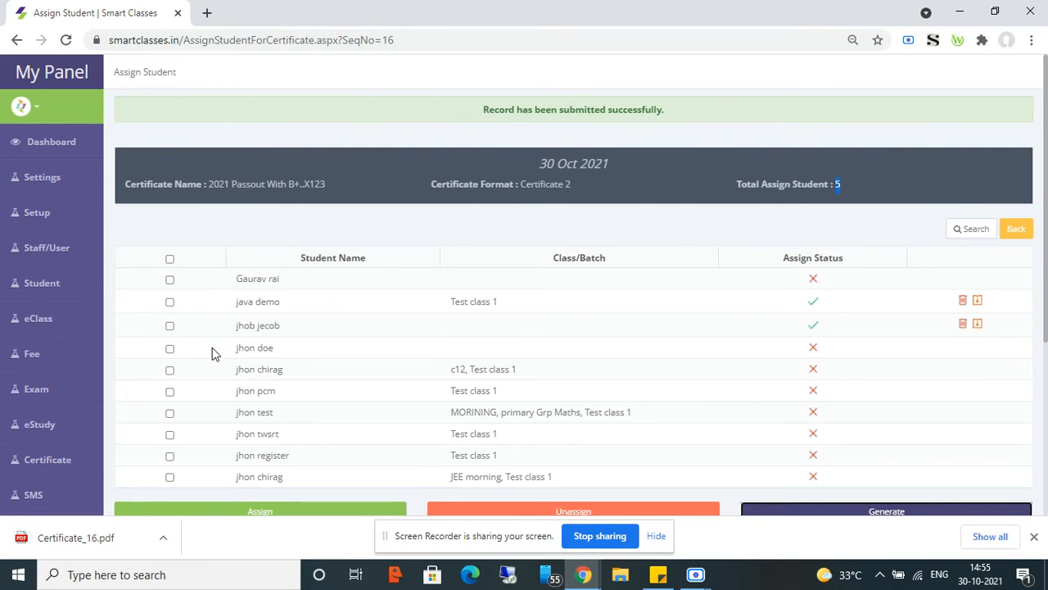
Open the student list of the managed certificate "2021 Passout With B++" and download the first student's individual certificate.
mouse_move(56, 461)
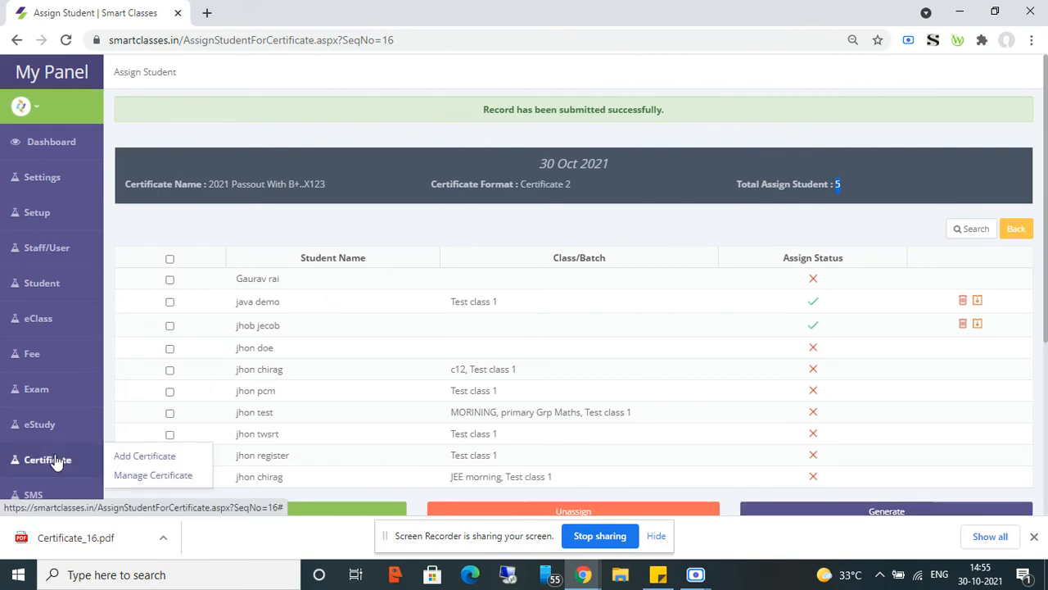
left_click(145, 478)
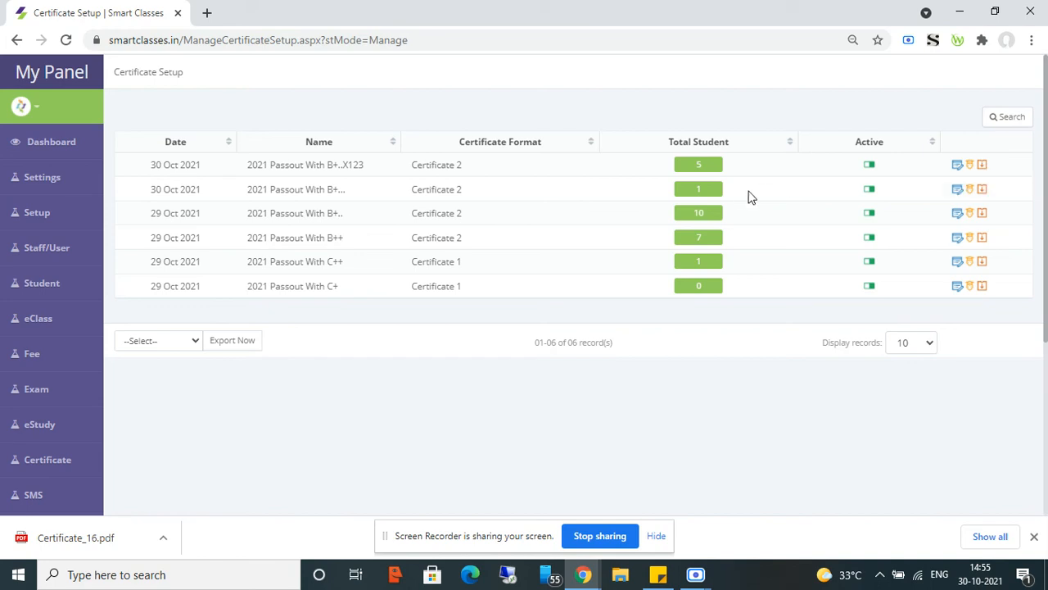
left_click(697, 241)
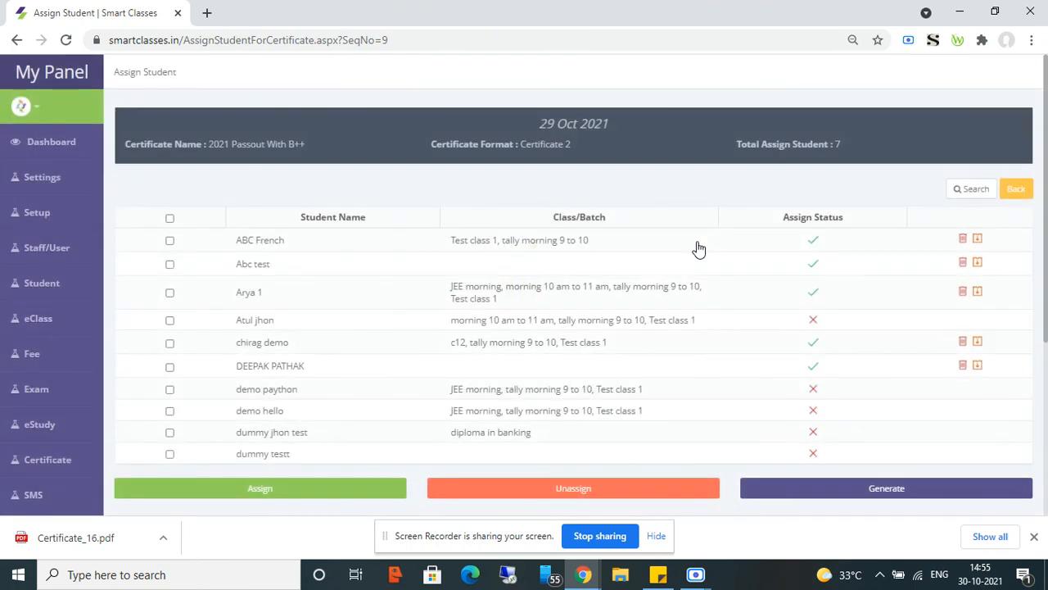
left_click(977, 237)
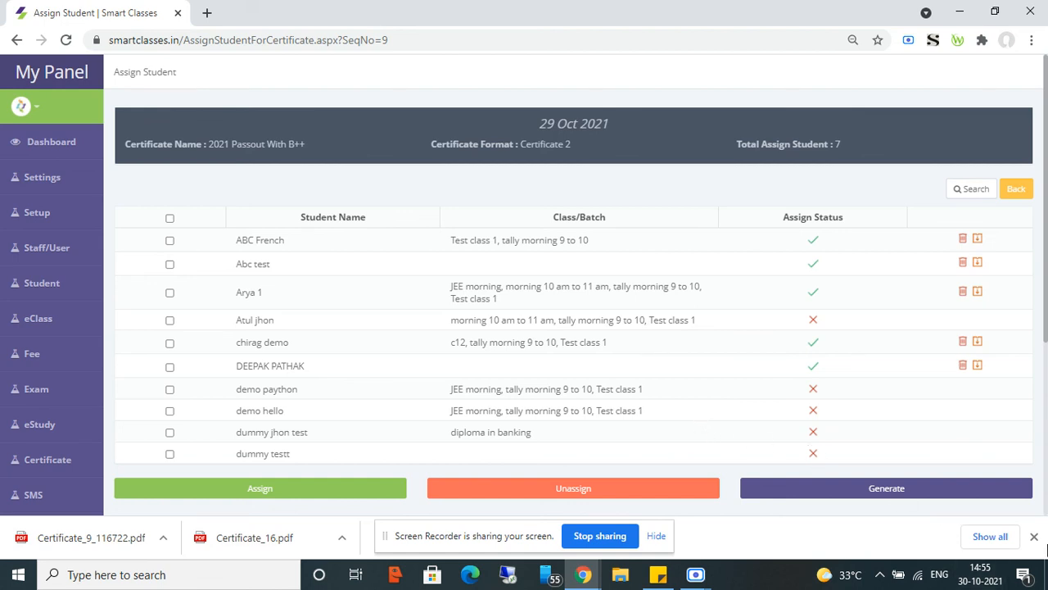
left_click(1033, 536)
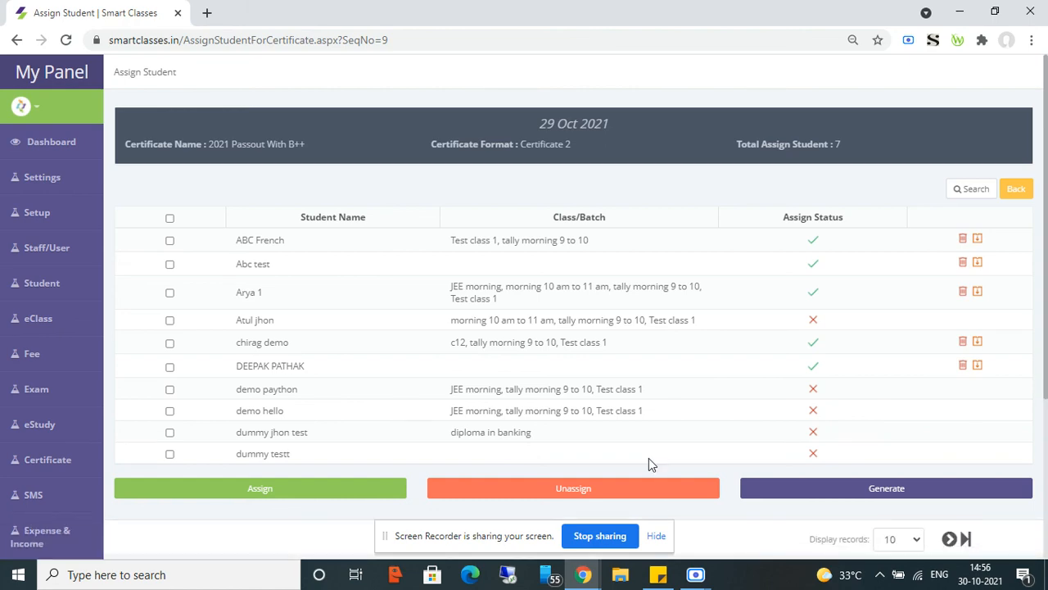